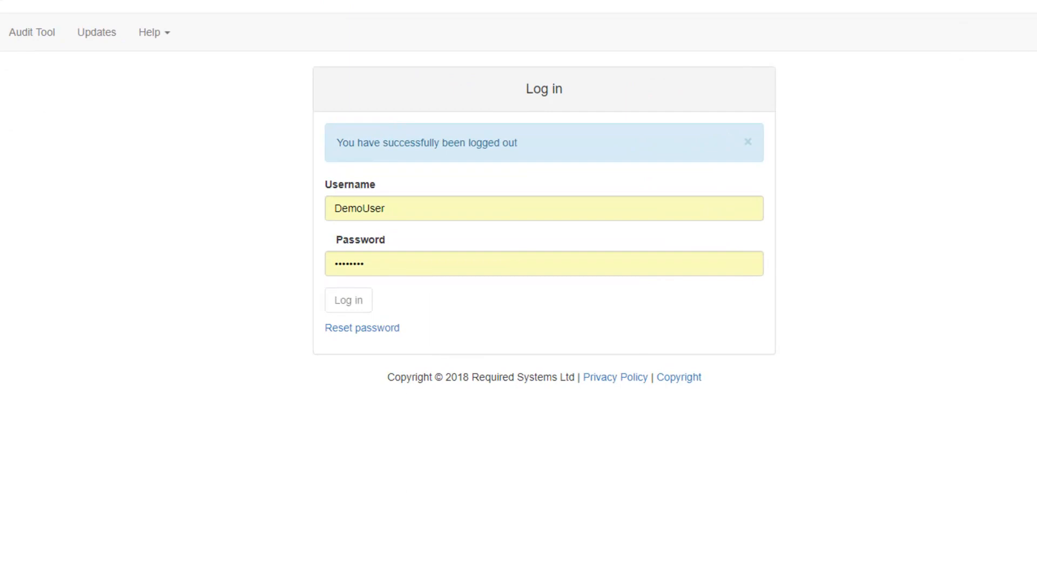
Log in with the prefilled credentials and open the account details with the list of homes/services.
{"action": "left_click", "coordinate": [347, 306]}
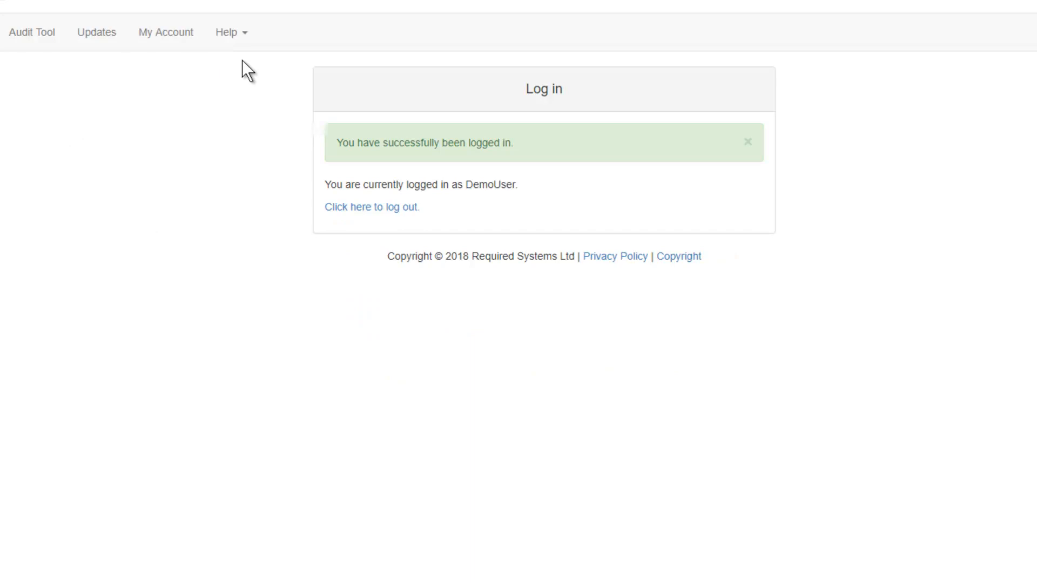
{"action": "left_click", "coordinate": [182, 31]}
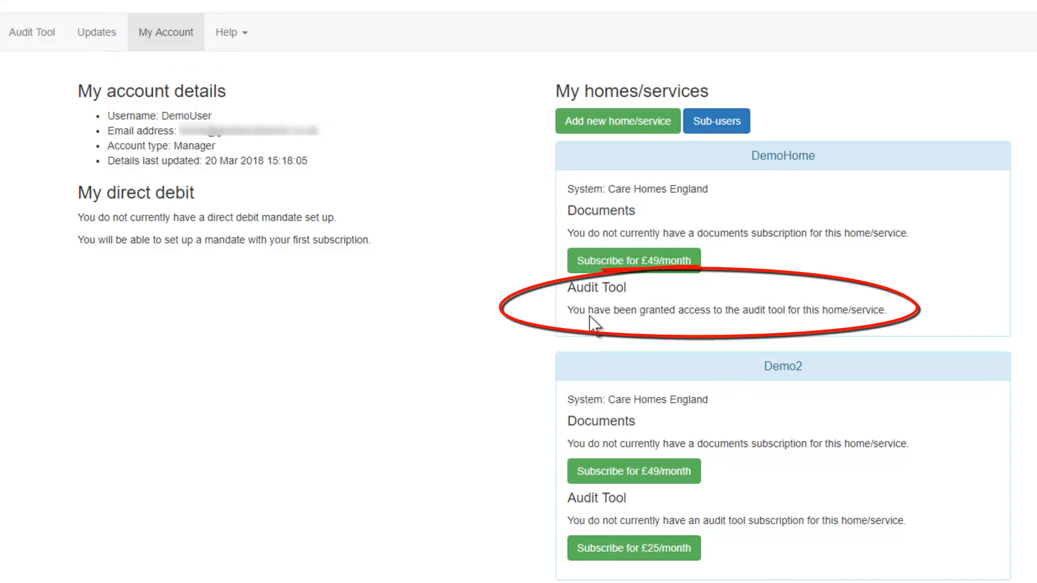
Open the audit tool's guidance notes and read through the preparation, completion, evidence and review instructions.
{"action": "left_click", "coordinate": [43, 40]}
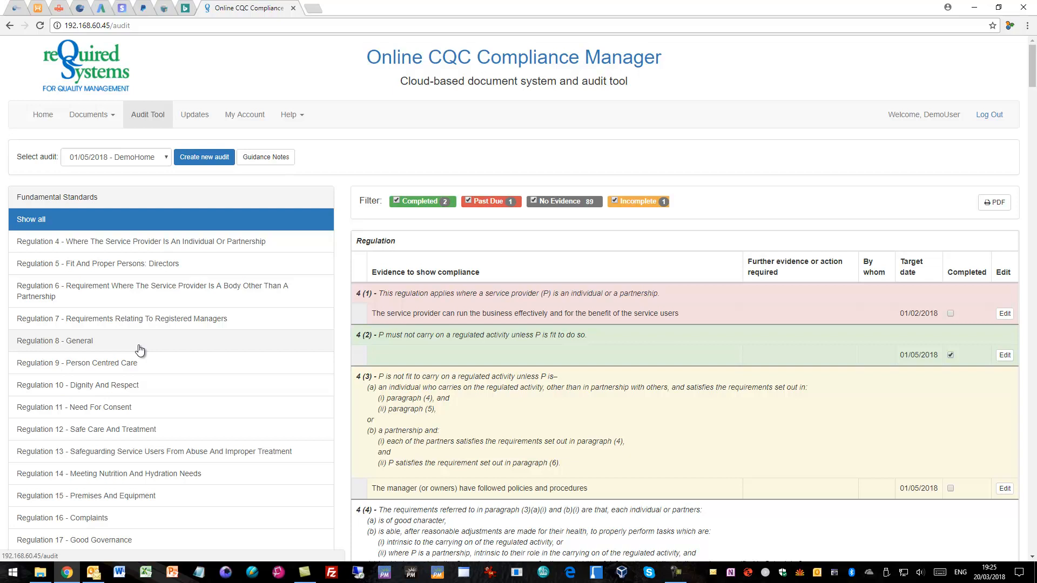
{"action": "left_click", "coordinate": [269, 165]}
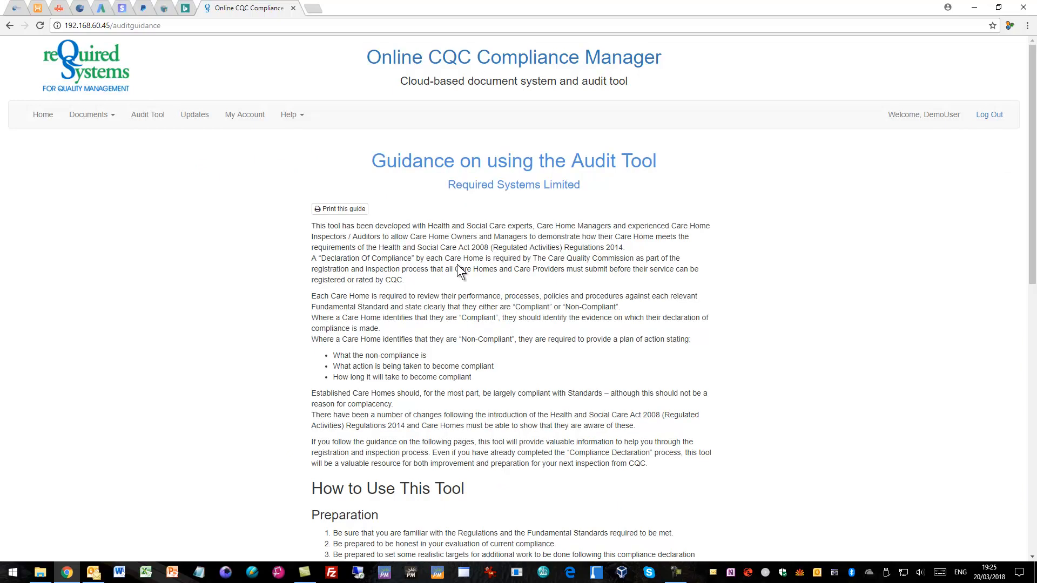
{"action": "scroll", "coordinate": [457, 265], "scroll_direction": "down", "scroll_amount": 4}
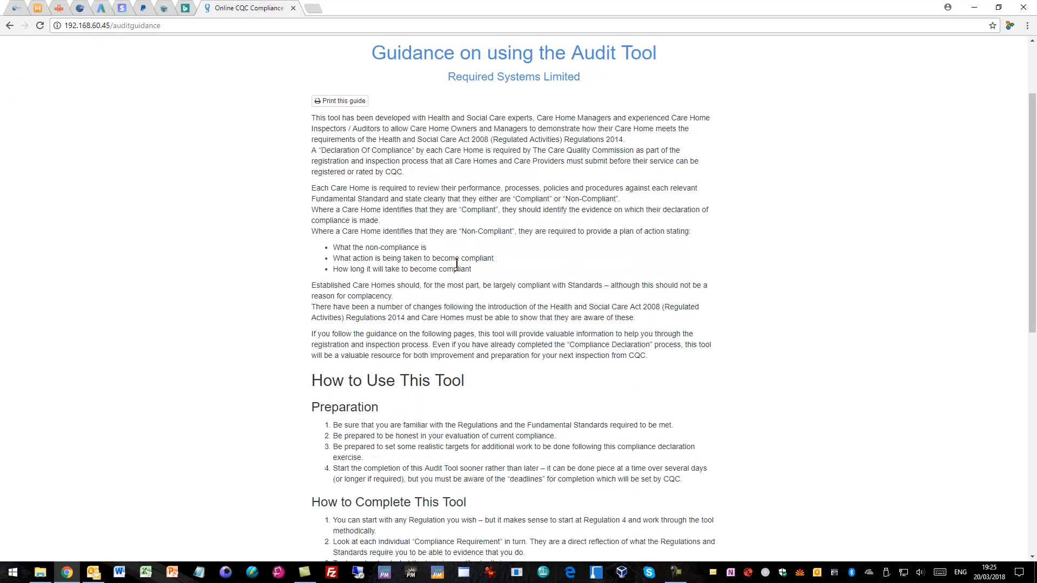
{"action": "scroll", "coordinate": [457, 265], "scroll_direction": "down", "scroll_amount": 1}
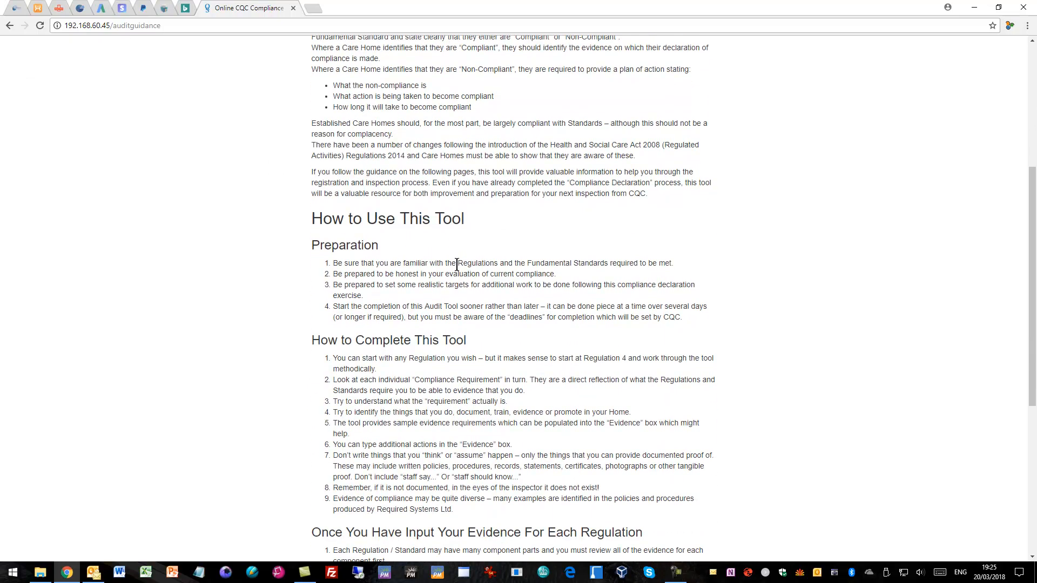
{"action": "scroll", "coordinate": [457, 265], "scroll_direction": "down", "scroll_amount": 5}
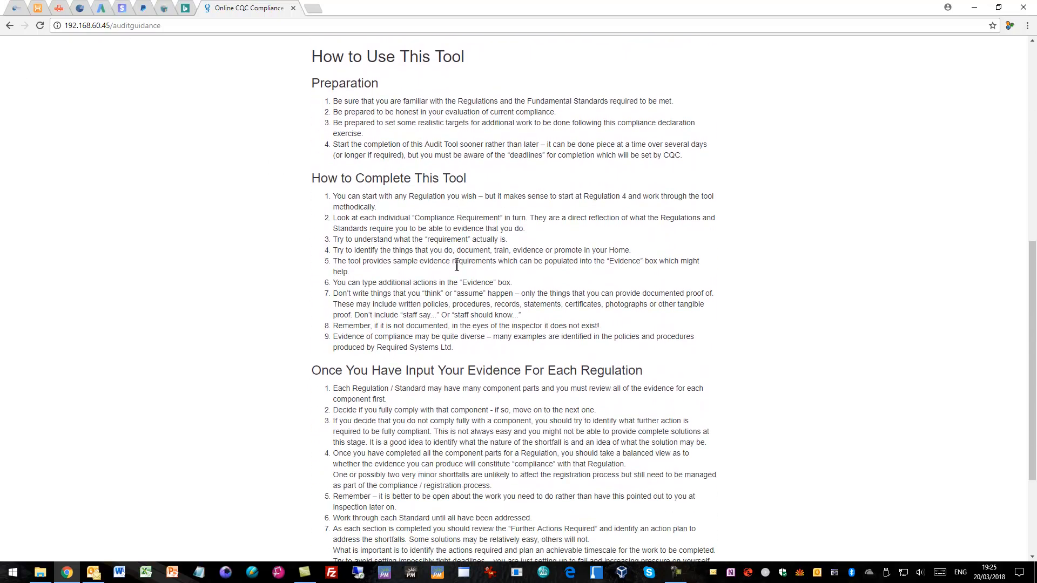
{"action": "scroll", "coordinate": [457, 265], "scroll_direction": "down", "scroll_amount": 1}
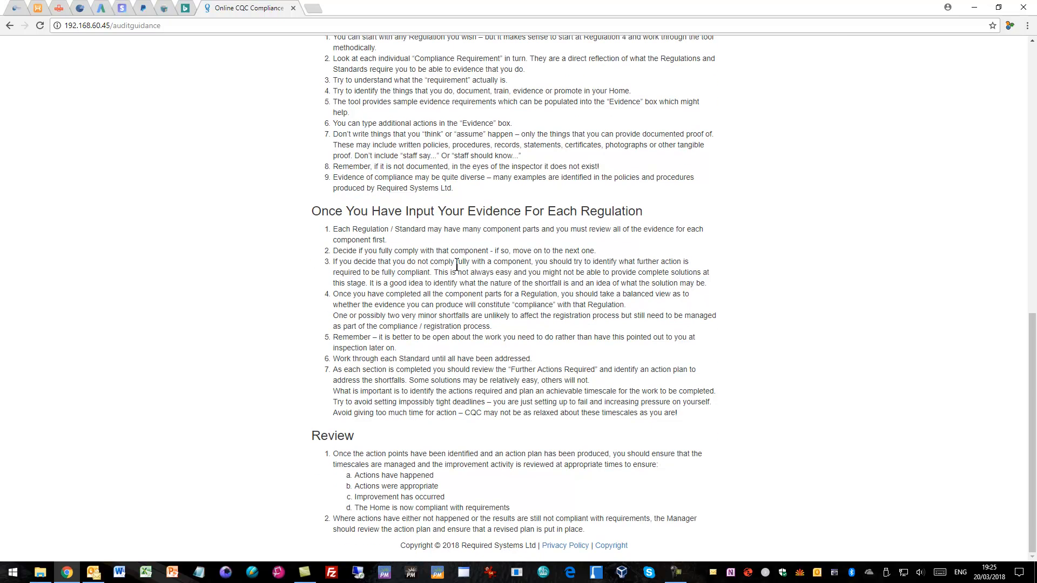
{"action": "scroll", "coordinate": [456, 264], "scroll_direction": "up", "scroll_amount": 9}
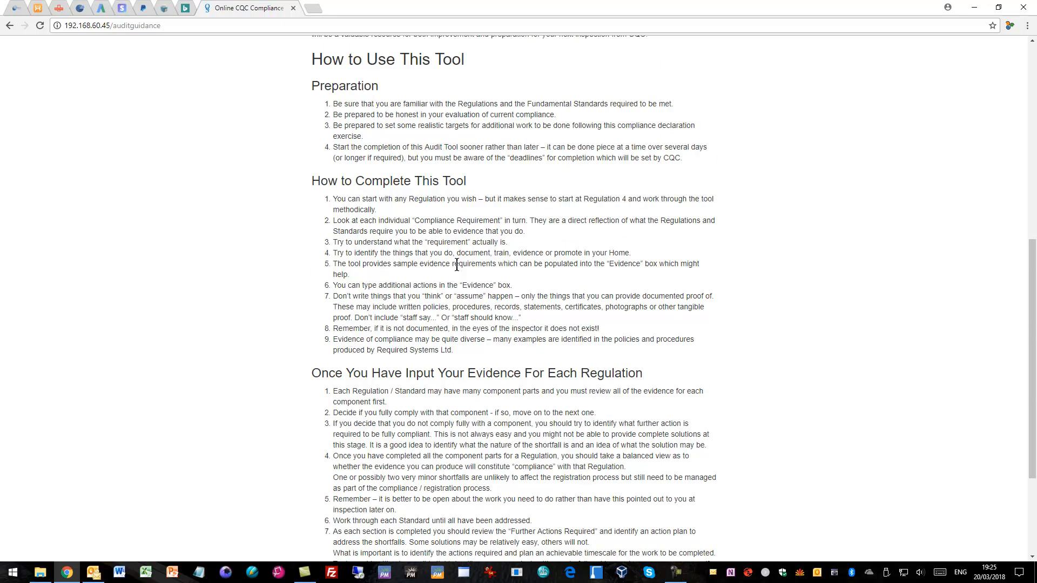
{"action": "scroll", "coordinate": [456, 264], "scroll_direction": "up", "scroll_amount": 2}
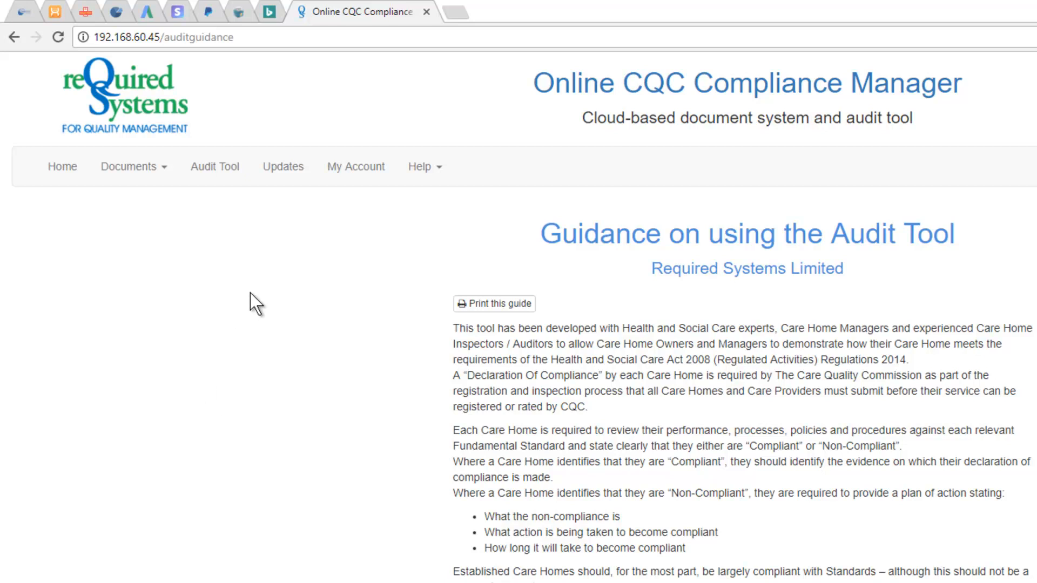
Create a new audit for DemoHome with target date 20 March 2018 as a copy of the 01/05/2018 - DemoHome audit.
{"action": "left_click", "coordinate": [215, 167]}
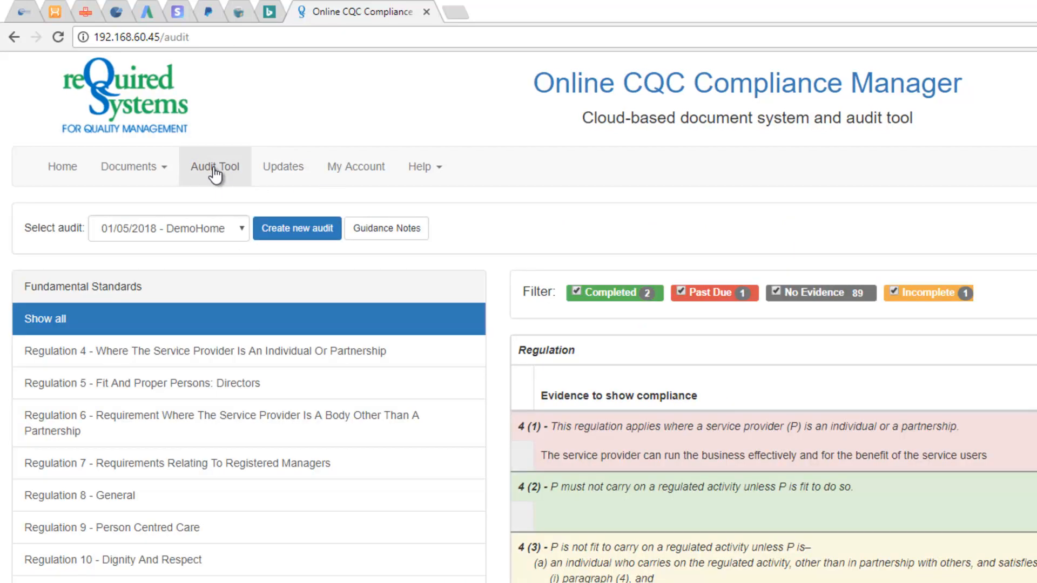
{"action": "left_click", "coordinate": [241, 229]}
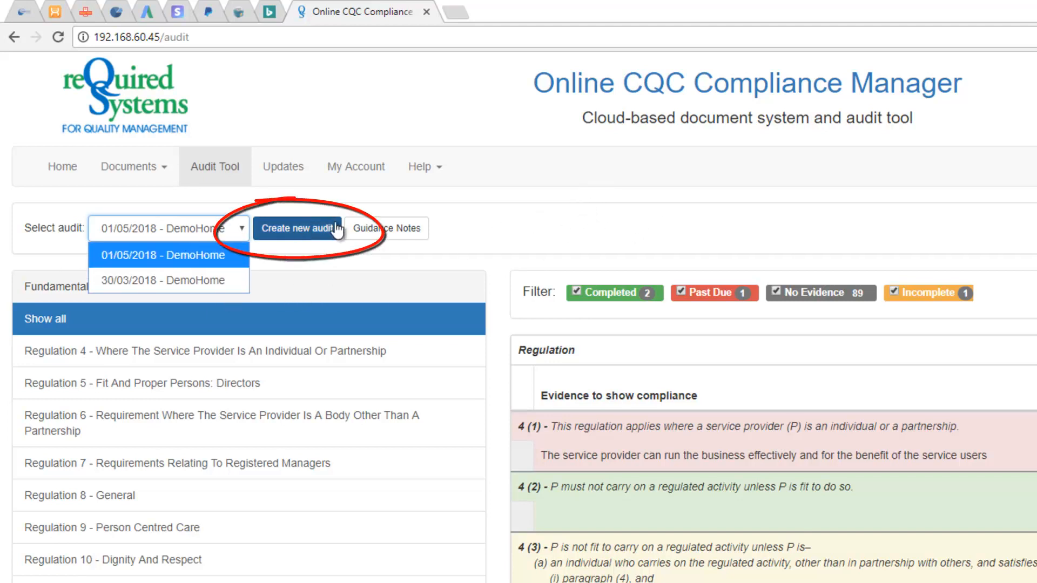
{"action": "left_click", "coordinate": [313, 236]}
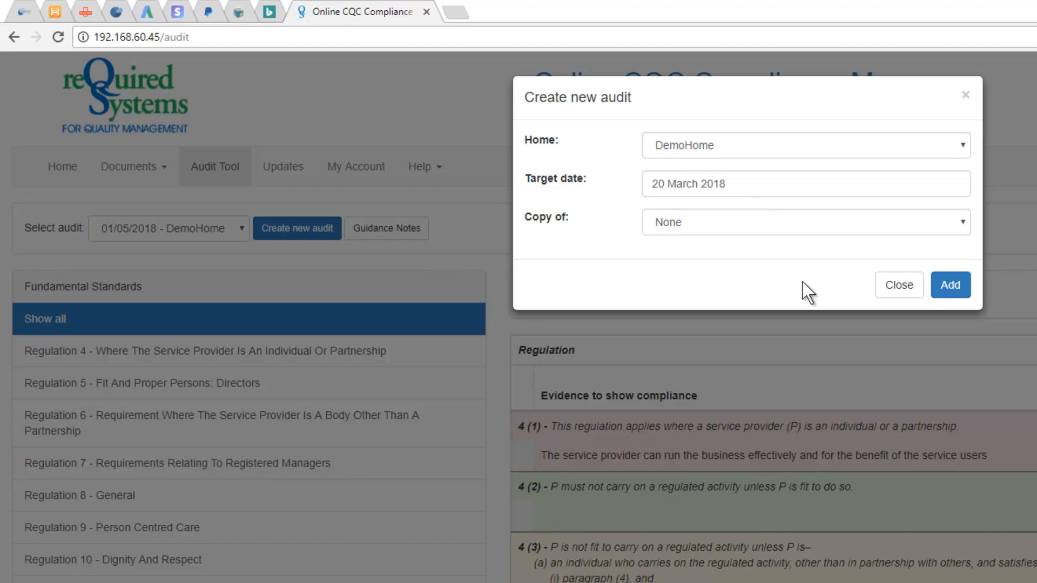
{"action": "left_click", "coordinate": [964, 222]}
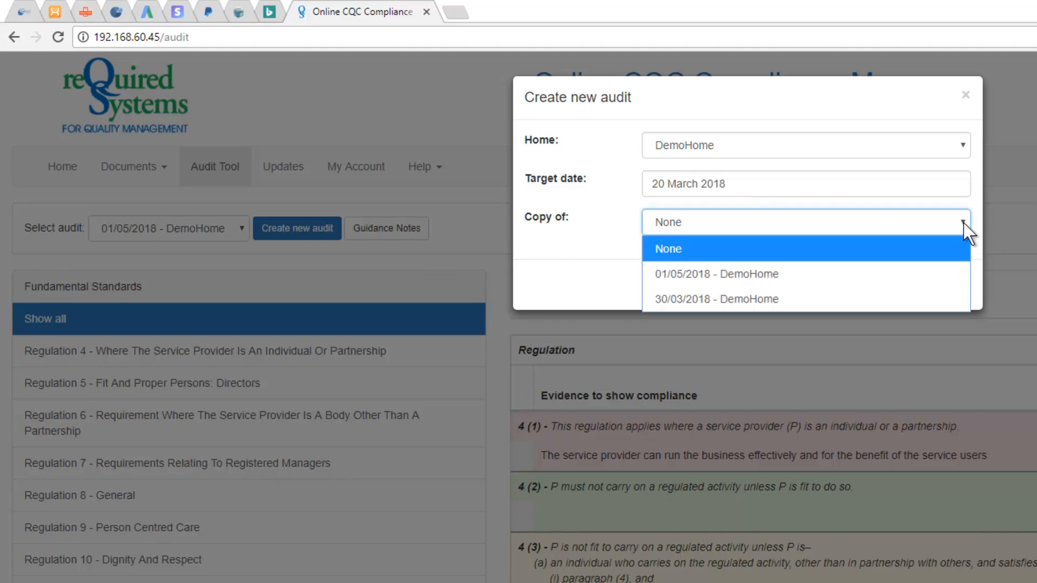
{"action": "left_click", "coordinate": [783, 274]}
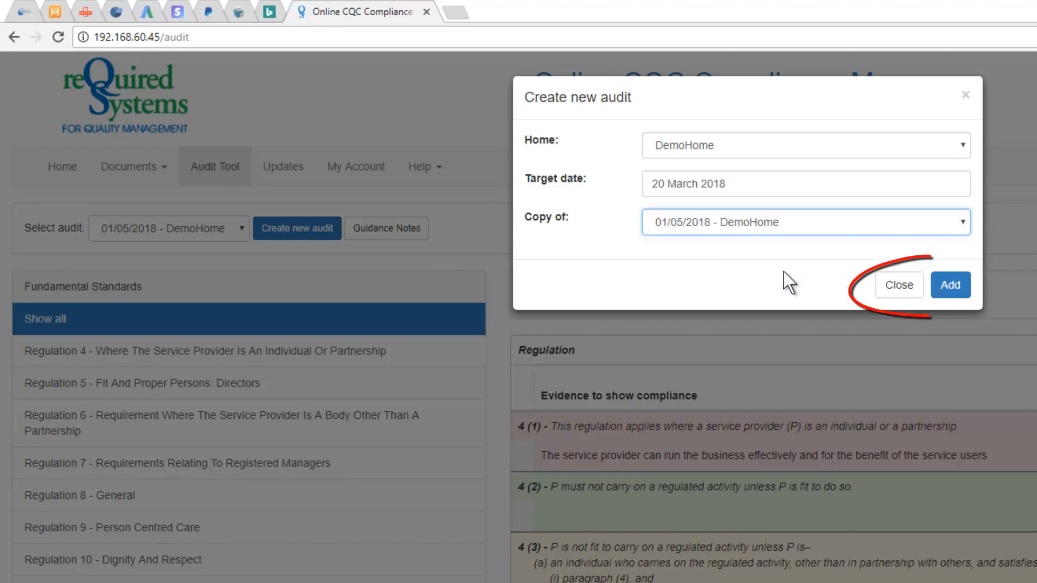
{"action": "left_click", "coordinate": [952, 291]}
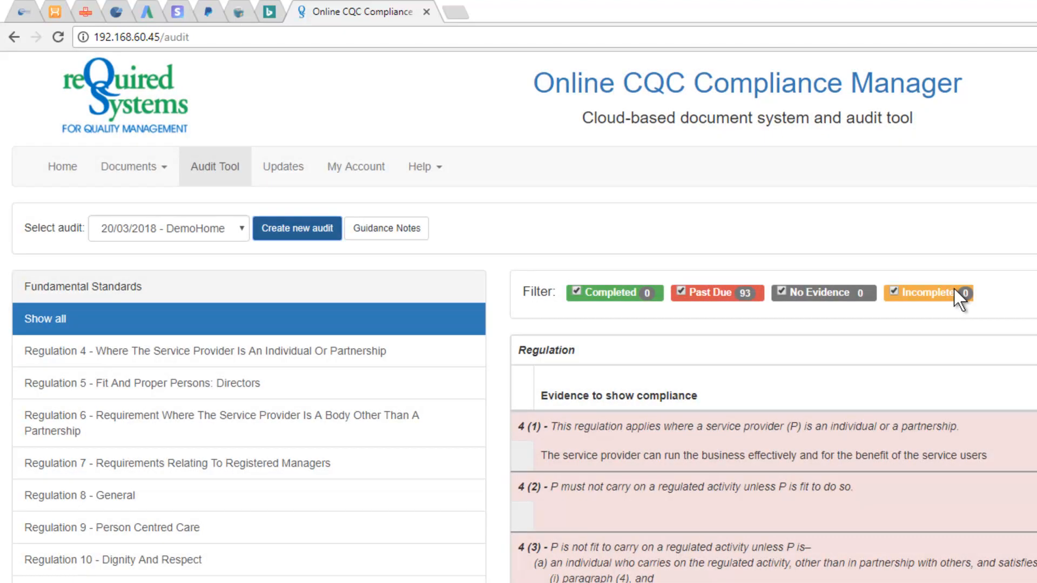
Switch the audit tool to the 01/05/2018 - DemoHome audit.
{"action": "left_click", "coordinate": [242, 230]}
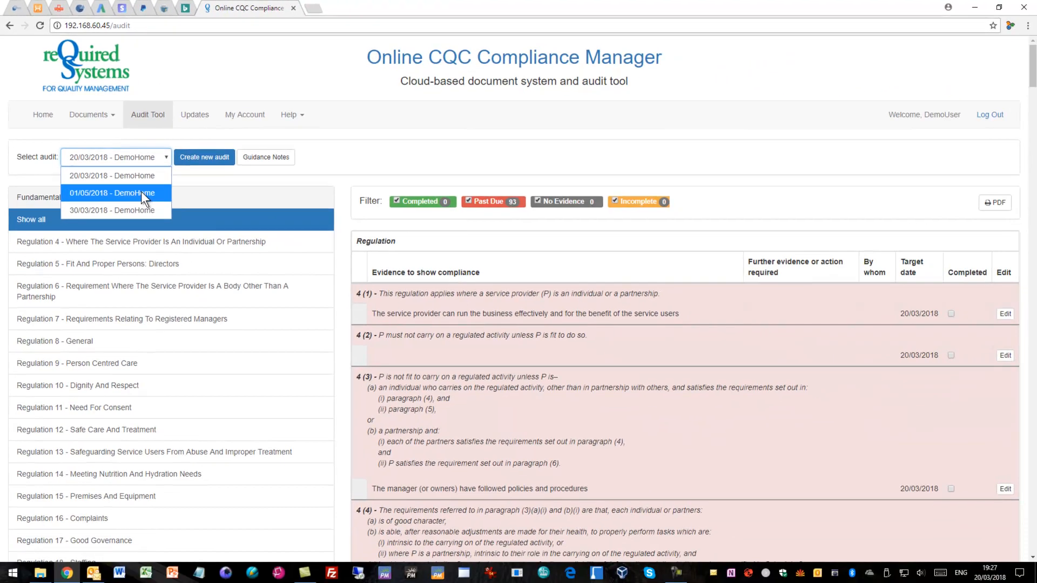
{"action": "left_click", "coordinate": [141, 193]}
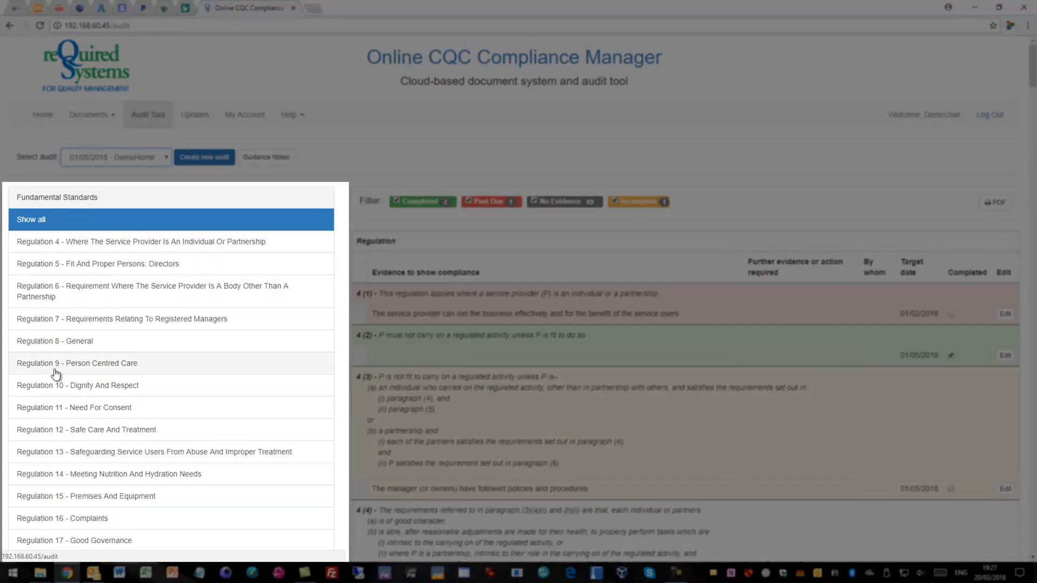
Examine the list of fundamental standards and the audit's requirements table with its evidence, target dates and completion status.
{"action": "scroll", "coordinate": [139, 275], "scroll_direction": "down", "scroll_amount": 8}
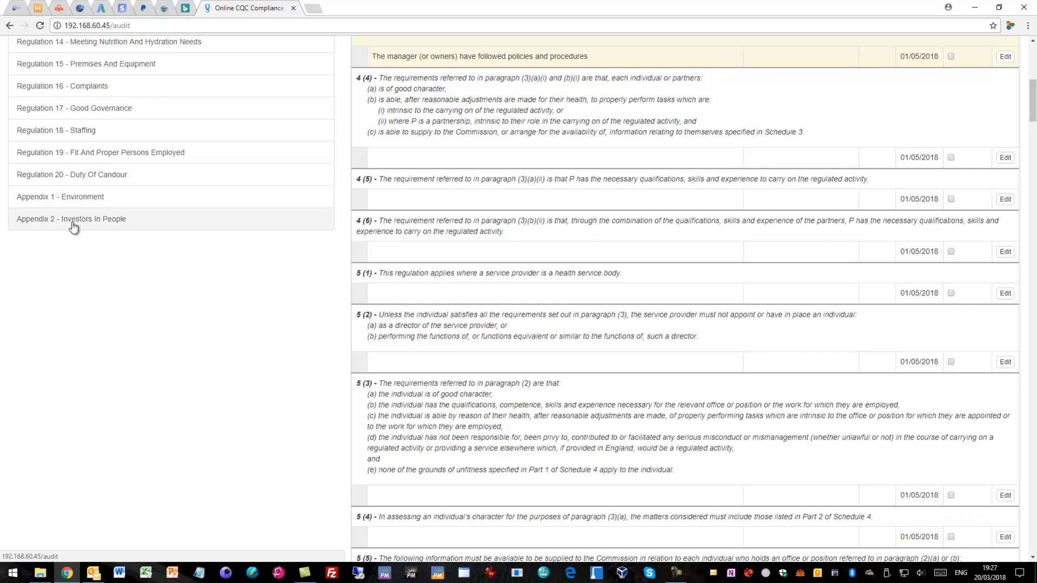
{"action": "scroll", "coordinate": [227, 216], "scroll_direction": "up", "scroll_amount": 5}
{"action": "scroll", "coordinate": [228, 216], "scroll_direction": "up", "scroll_amount": 3}
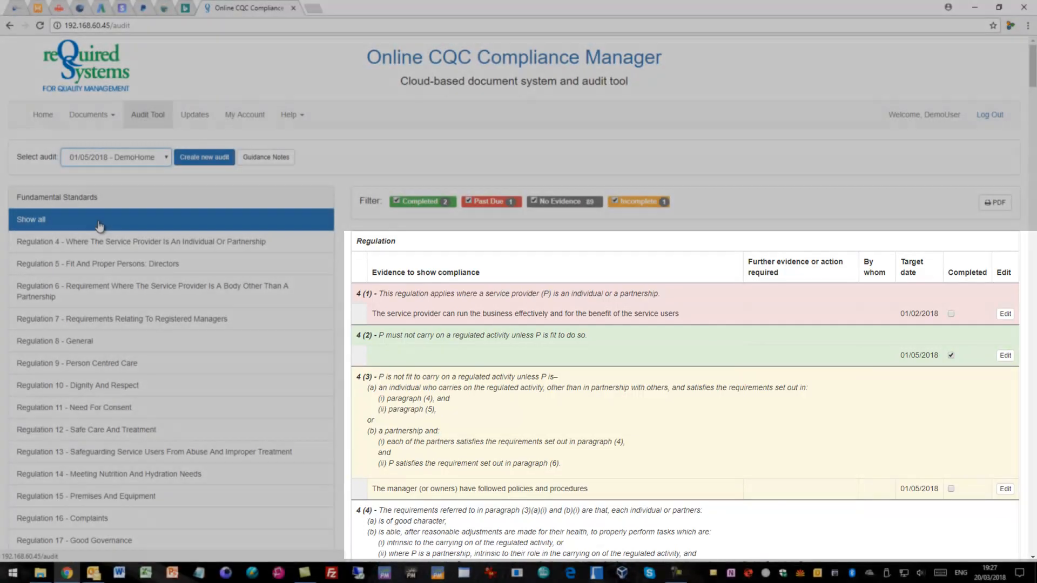
{"action": "scroll", "coordinate": [582, 296], "scroll_direction": "down", "scroll_amount": 15}
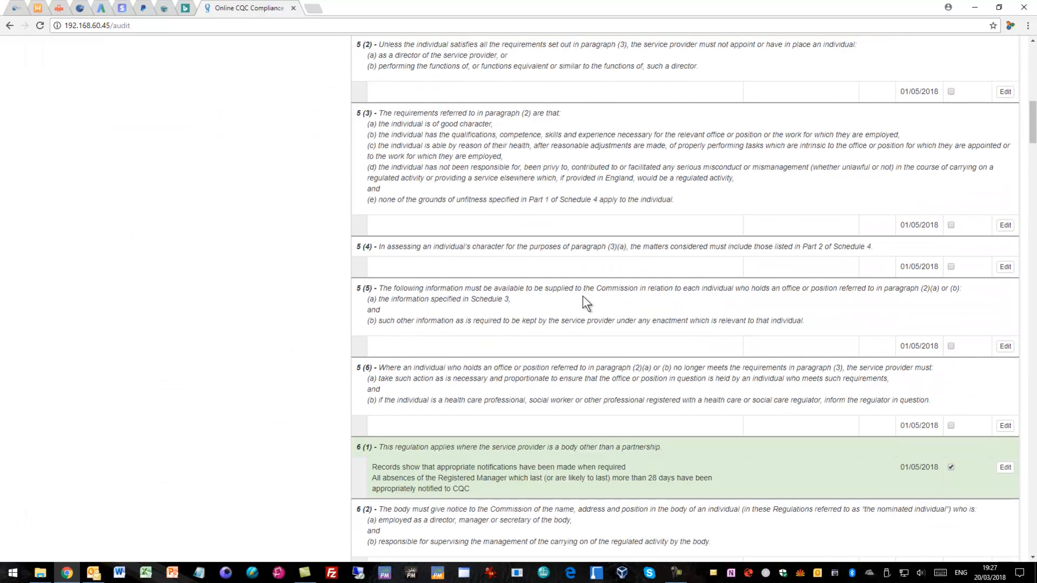
{"action": "scroll", "coordinate": [582, 295], "scroll_direction": "down", "scroll_amount": 20}
{"action": "scroll", "coordinate": [582, 296], "scroll_direction": "down", "scroll_amount": 10}
{"action": "scroll", "coordinate": [583, 301], "scroll_direction": "up", "scroll_amount": 20}
{"action": "scroll", "coordinate": [583, 301], "scroll_direction": "up", "scroll_amount": 8}
View the requirements of Regulation 4 - Where The Service Provider Is An Individual Or Partnership and Regulation 10 - Dignity And Respect.
{"action": "left_click", "coordinate": [128, 246]}
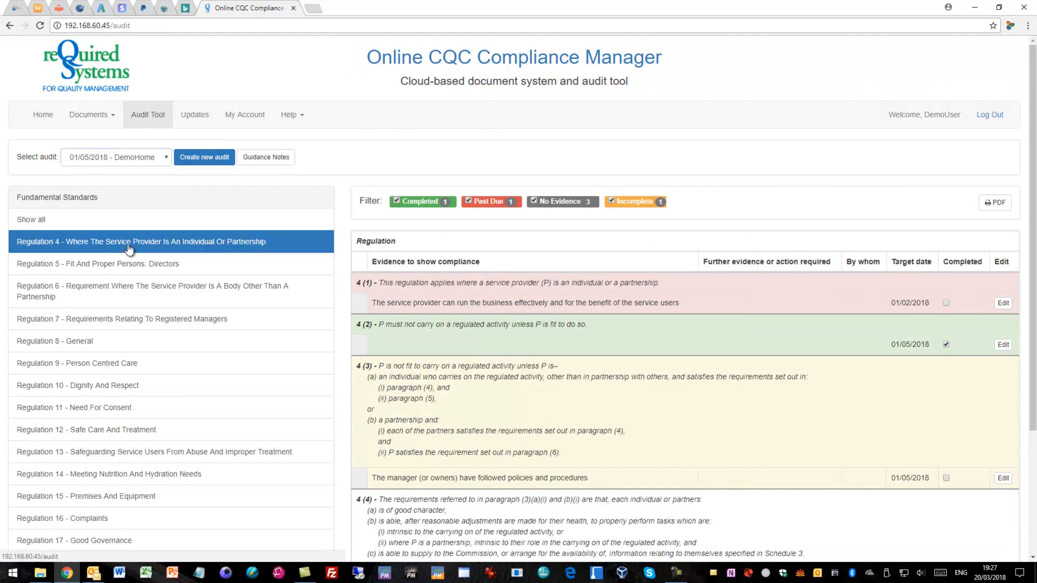
{"action": "scroll", "coordinate": [593, 301], "scroll_direction": "down", "scroll_amount": 3}
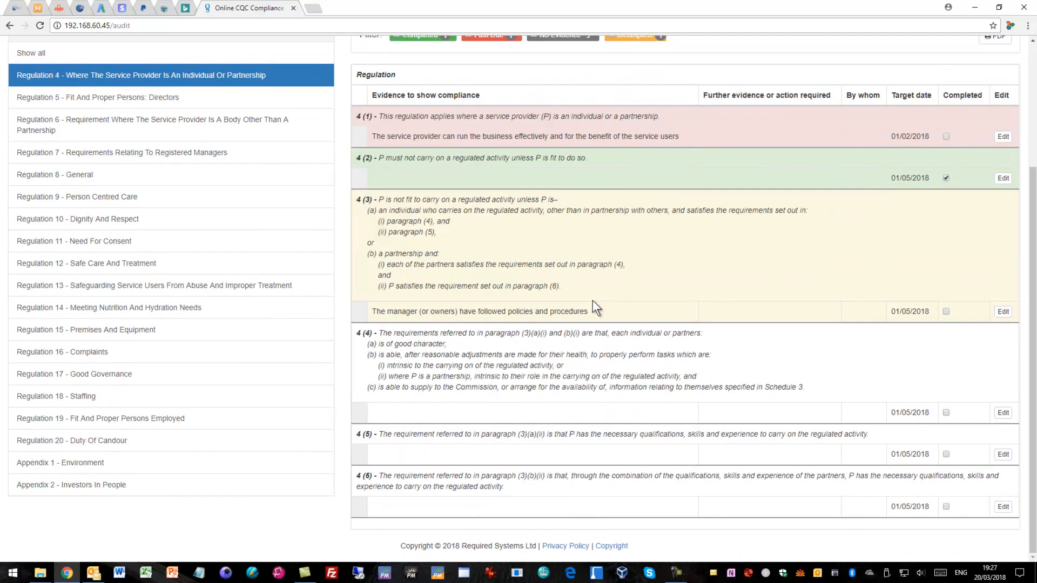
{"action": "scroll", "coordinate": [592, 300], "scroll_direction": "up", "scroll_amount": 3}
{"action": "left_click", "coordinate": [81, 385]}
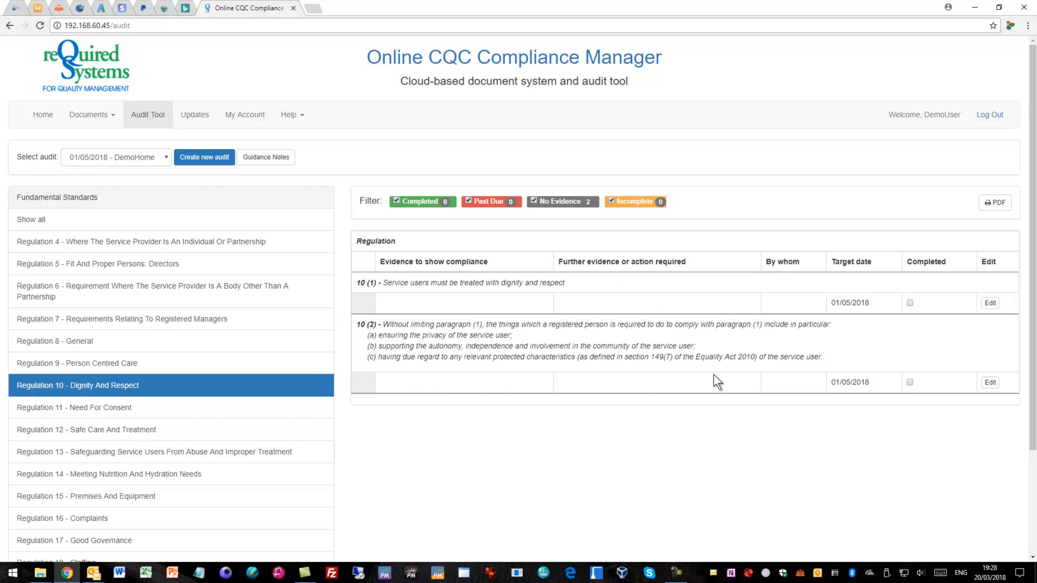
Show Regulation 4 and filter its requirements to completed ones only, excluding past due, no evidence and incomplete.
{"action": "left_click", "coordinate": [75, 241]}
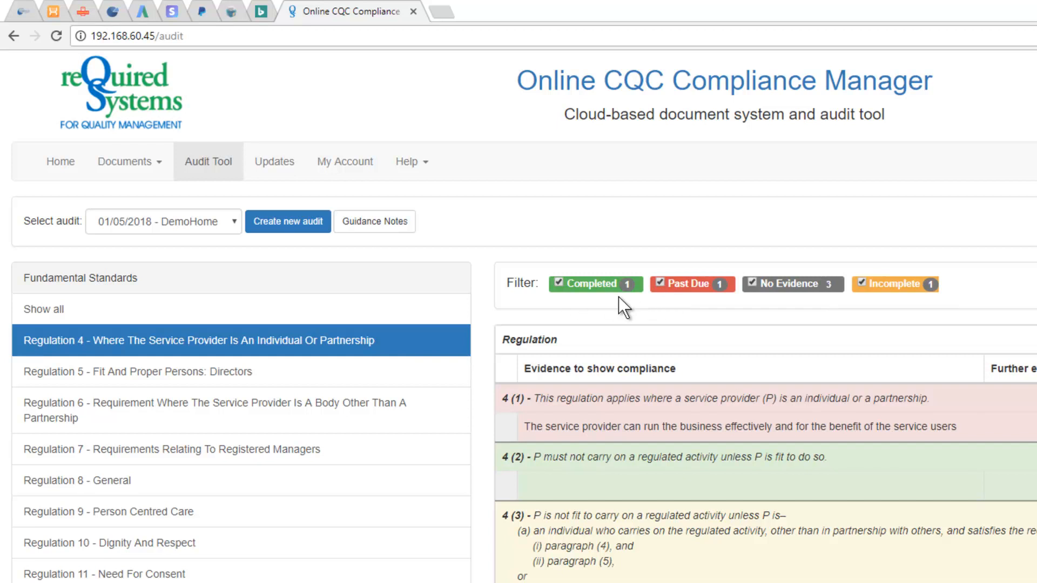
{"action": "left_click", "coordinate": [659, 284]}
{"action": "left_click", "coordinate": [831, 286]}
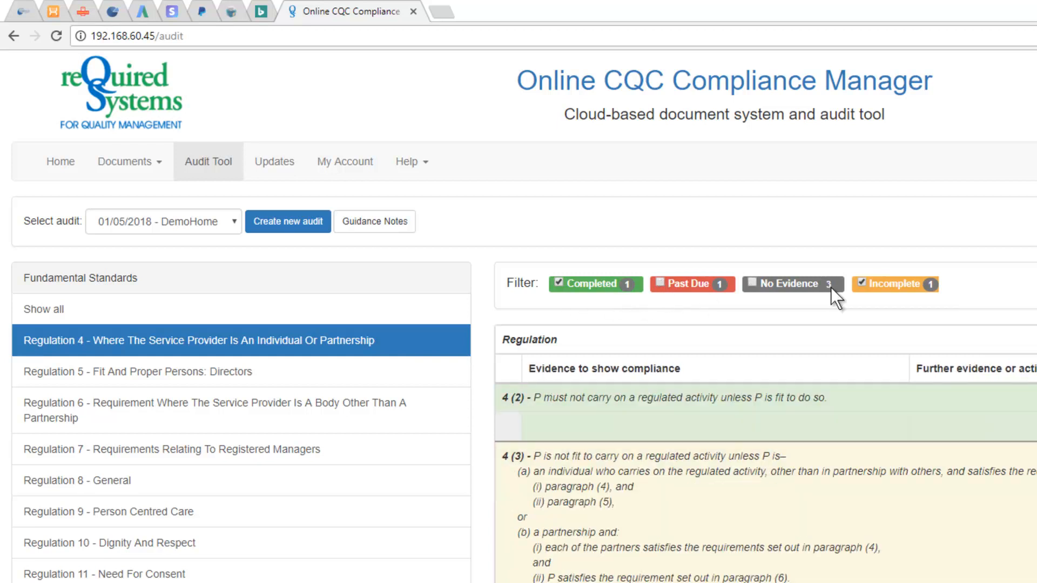
{"action": "left_click", "coordinate": [863, 283]}
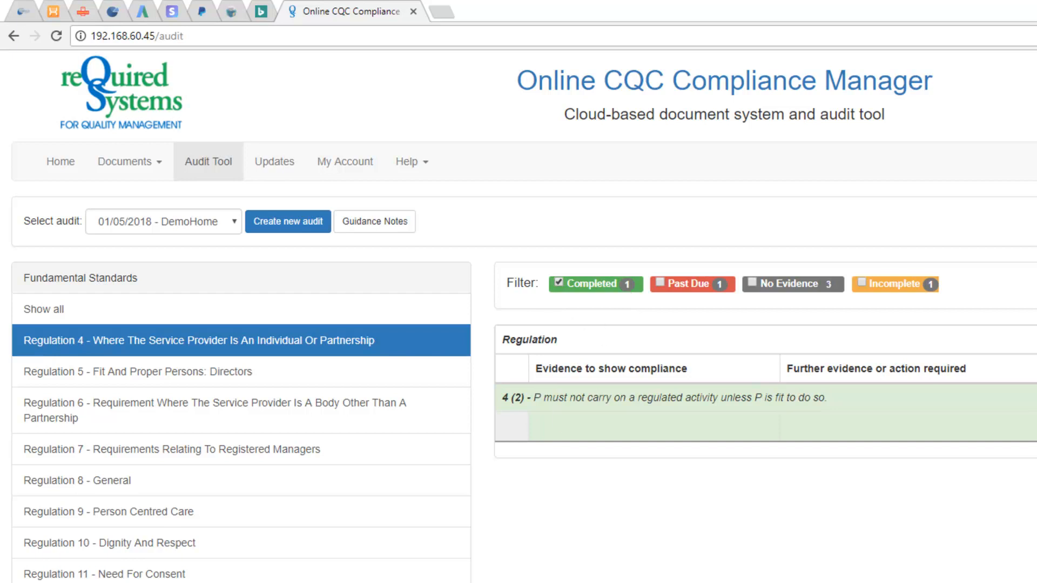
Filter the Regulation 4 requirements to past due and incomplete ones, and restore all the status filters.
{"action": "left_click", "coordinate": [660, 283]}
{"action": "left_click", "coordinate": [559, 281]}
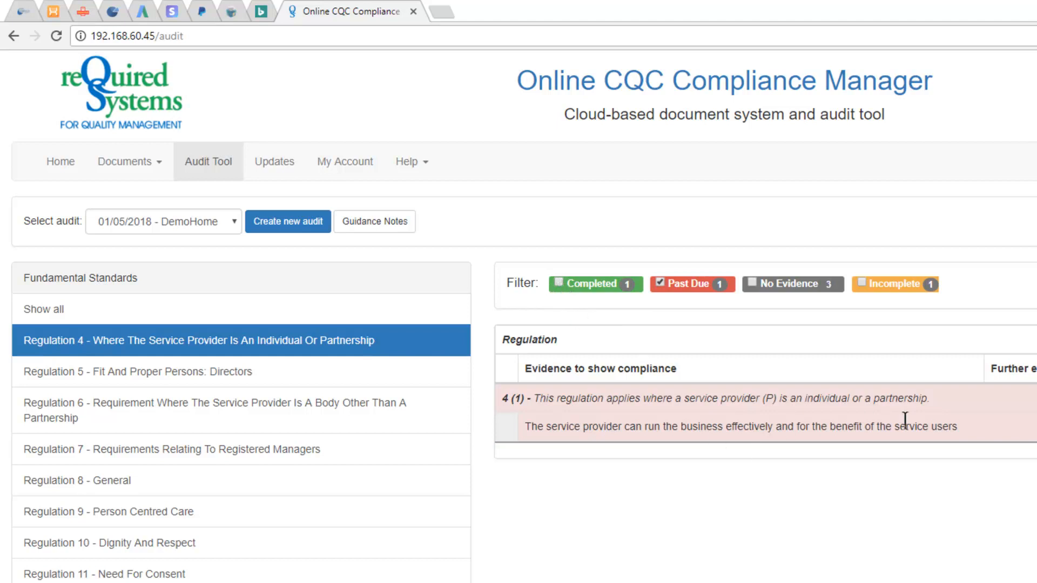
{"action": "left_click", "coordinate": [864, 283]}
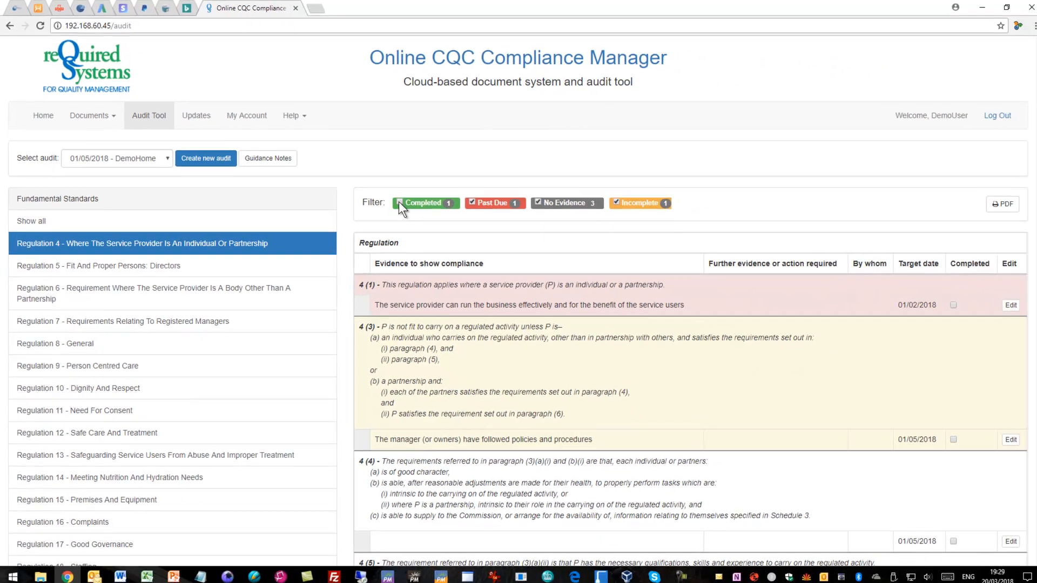
{"action": "left_click", "coordinate": [559, 281]}
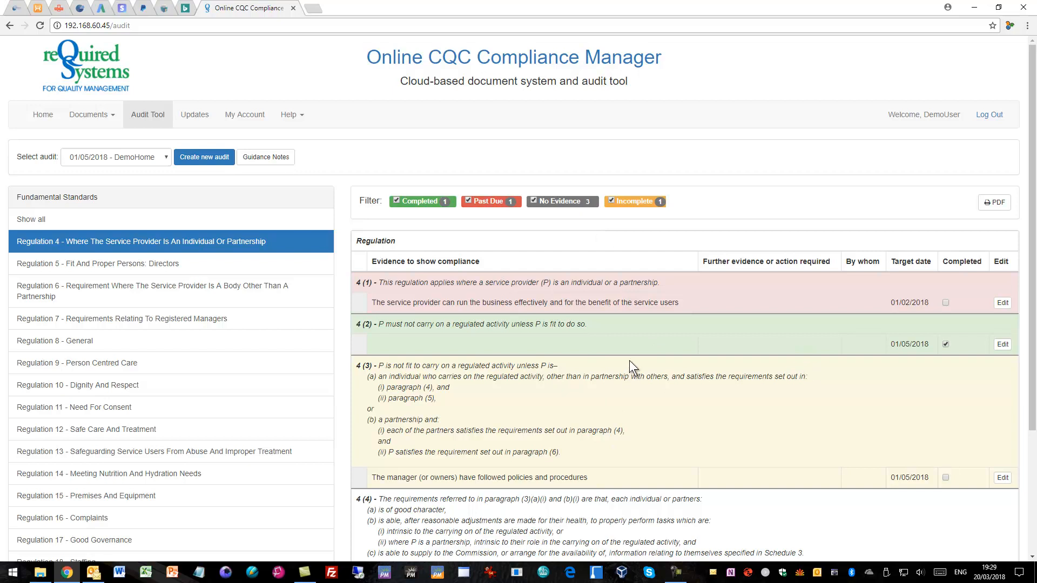
Open requirement 4 (4) for editing and add the sample evidence "Responsible Individual is registered with CQC".
{"action": "scroll", "coordinate": [289, 383], "scroll_direction": "down", "scroll_amount": 3}
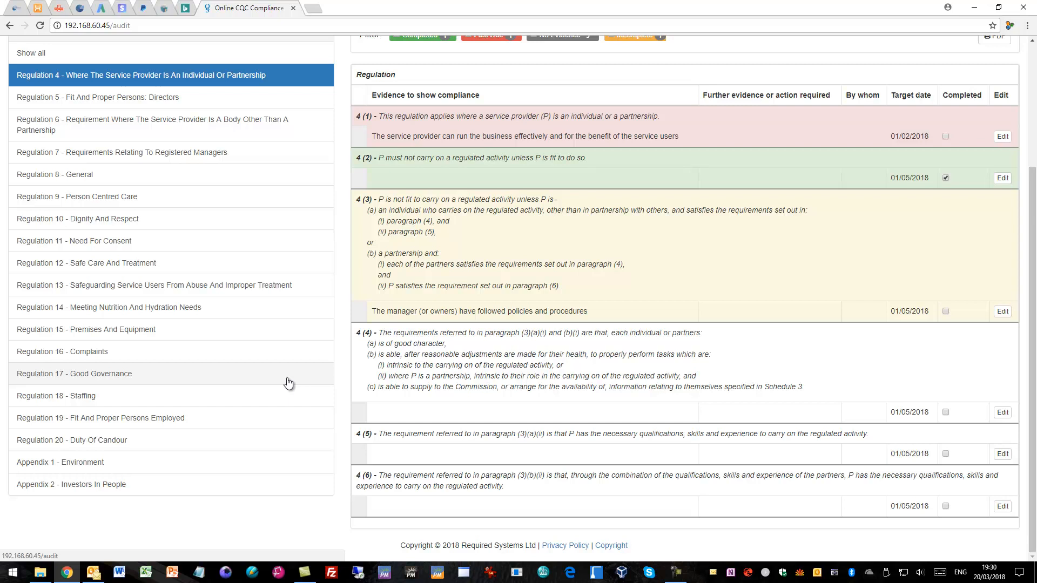
{"action": "left_click", "coordinate": [1002, 413]}
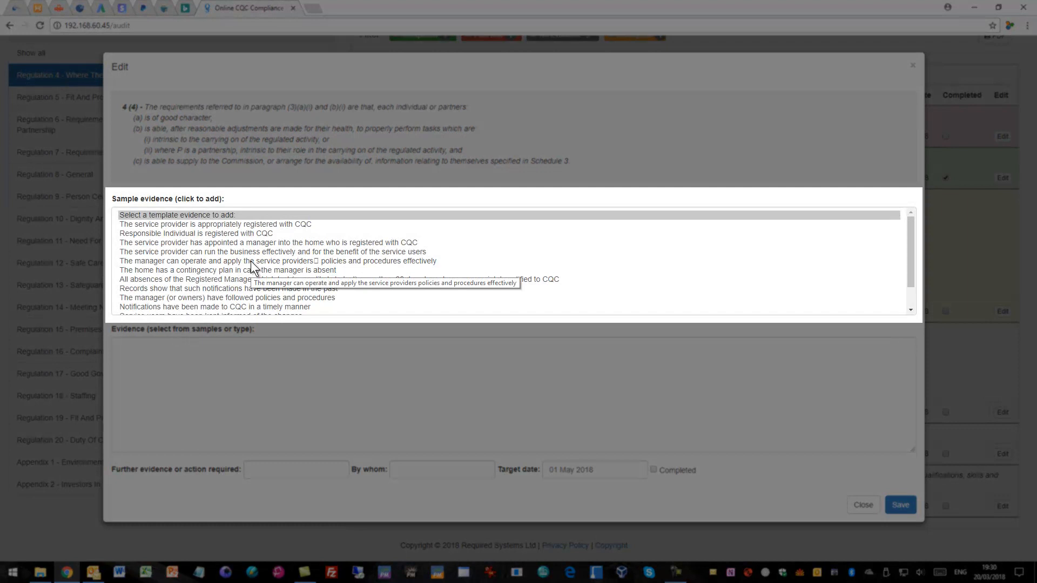
{"action": "scroll", "coordinate": [249, 259], "scroll_direction": "down", "scroll_amount": 1}
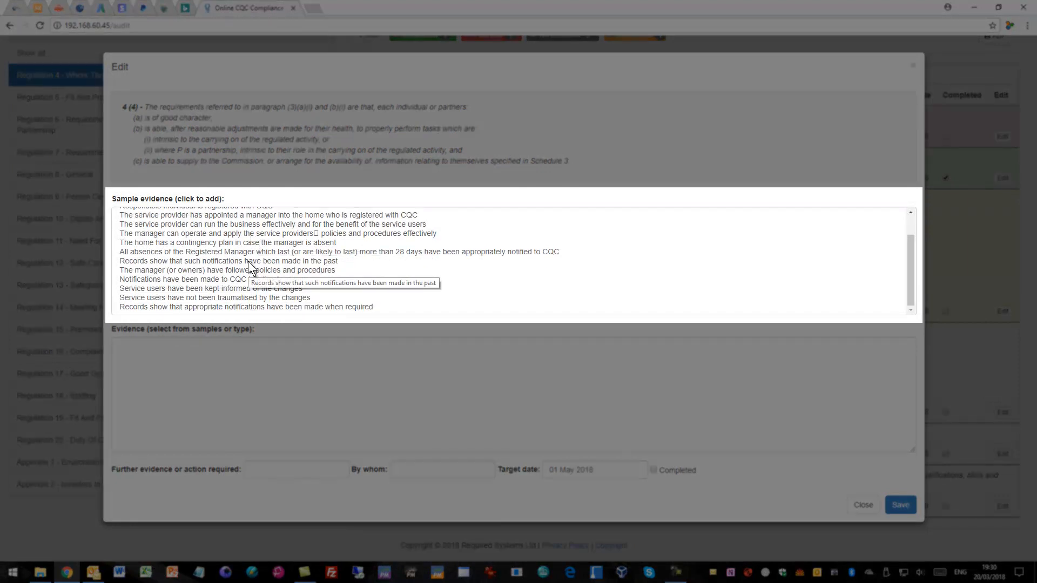
{"action": "scroll", "coordinate": [248, 261], "scroll_direction": "up", "scroll_amount": 1}
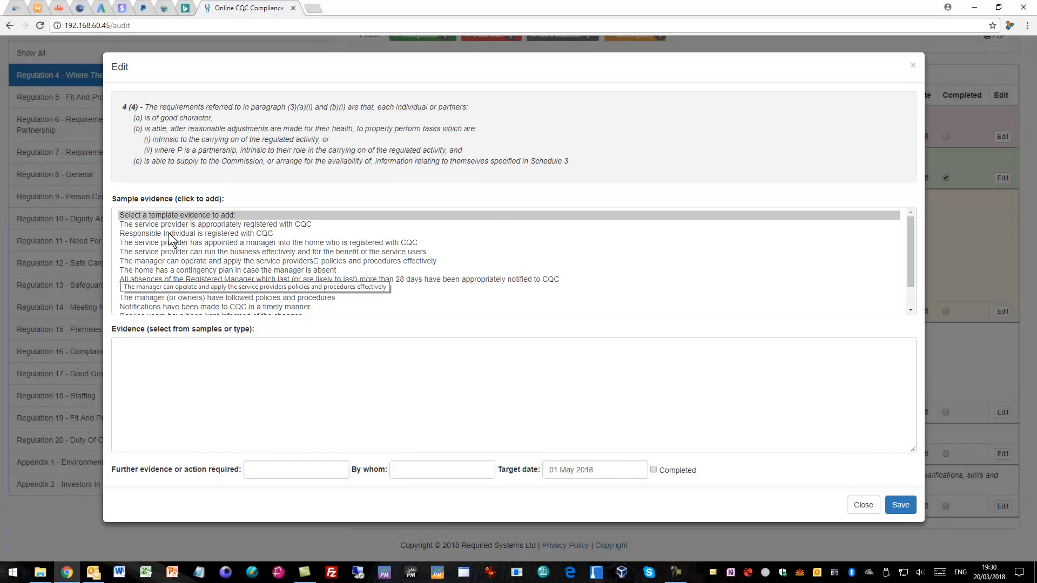
{"action": "left_click", "coordinate": [169, 233]}
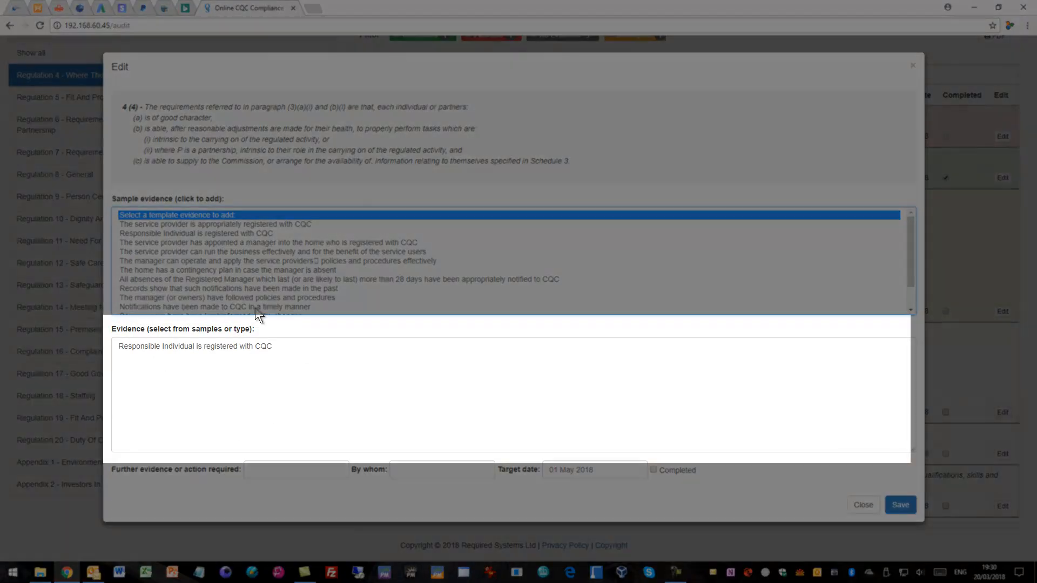
Add the sample evidence "Notifications have been made to CQC in a timely manner" and a custom evidence line "Also type in here".
{"action": "left_click", "coordinate": [256, 307]}
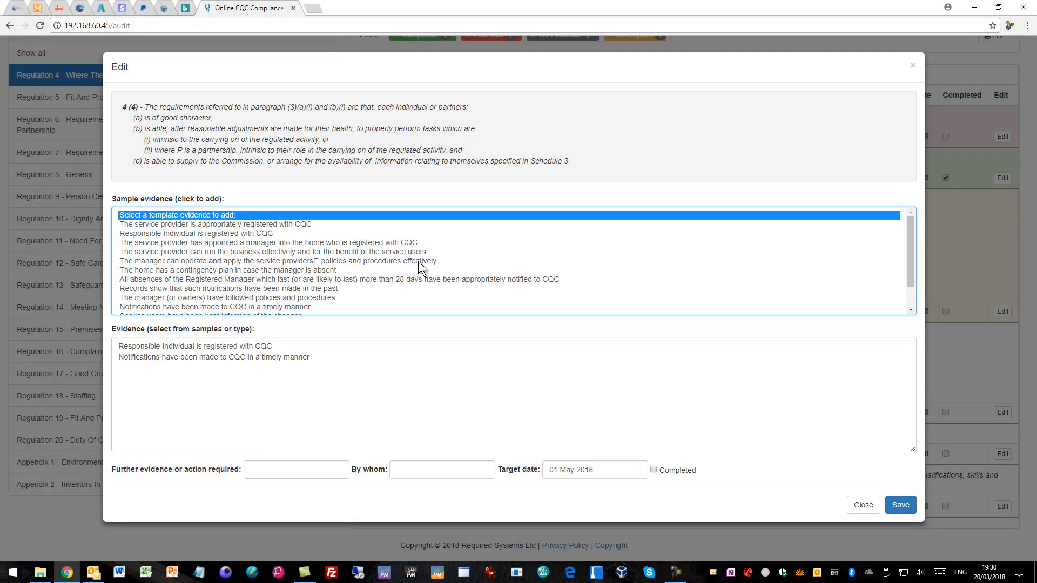
{"action": "scroll", "coordinate": [418, 261], "scroll_direction": "down", "scroll_amount": 1}
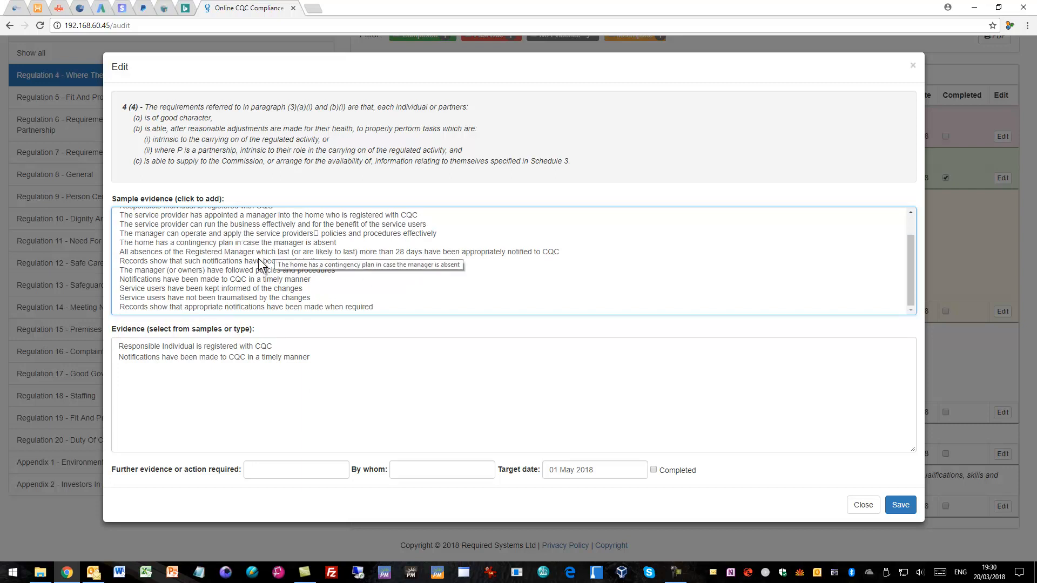
{"action": "left_click", "coordinate": [342, 361]}
{"action": "key", "text": "Return"}
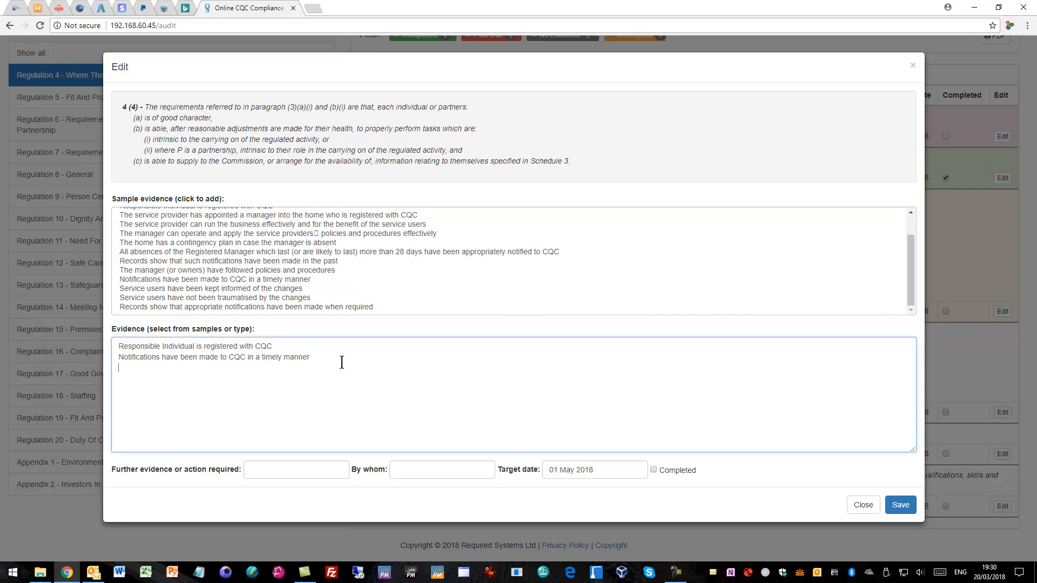
{"action": "type", "text": "Also type in here"}
Mark requirement 4 (4) as completed and save it, and mark requirement 4 (3) as completed in the regulation table.
{"action": "left_click", "coordinate": [261, 471]}
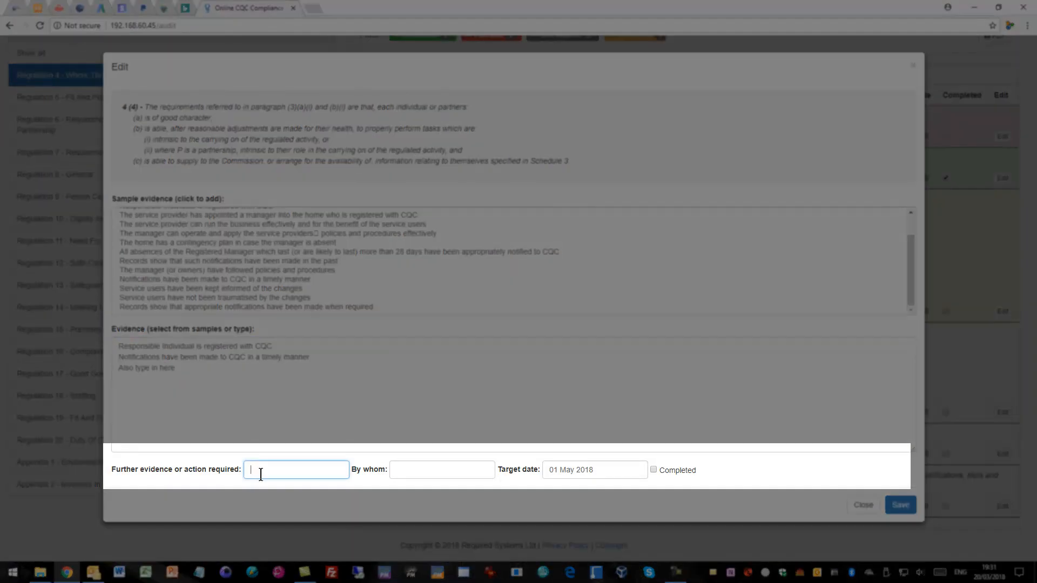
{"action": "left_click", "coordinate": [422, 465]}
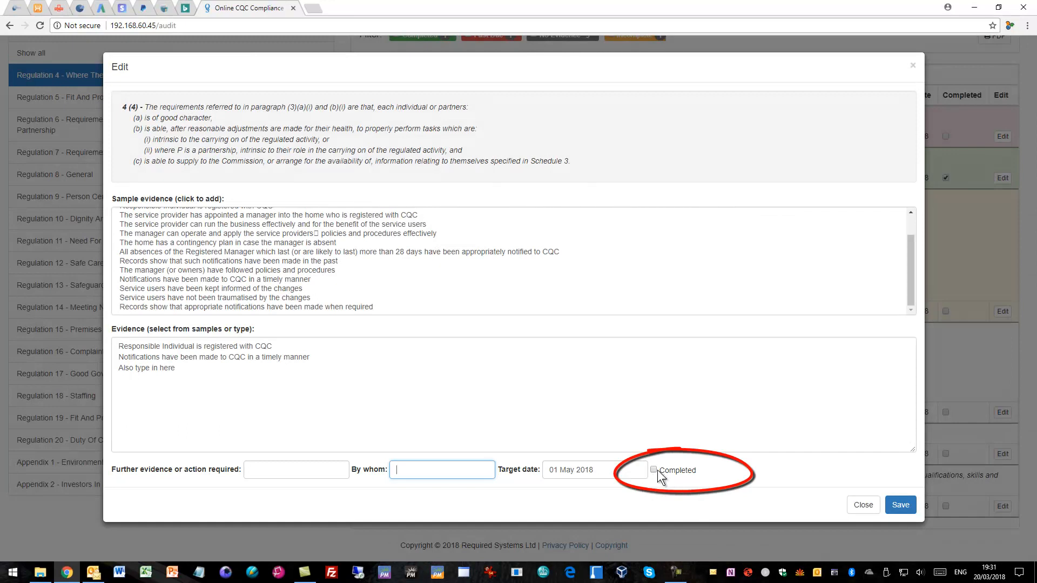
{"action": "left_click", "coordinate": [653, 469]}
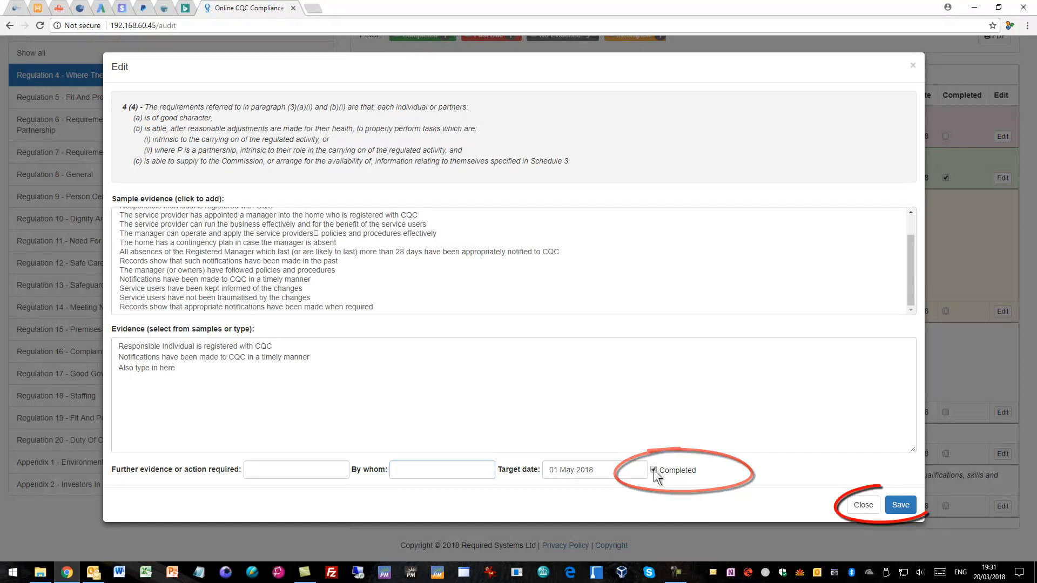
{"action": "left_click", "coordinate": [901, 505]}
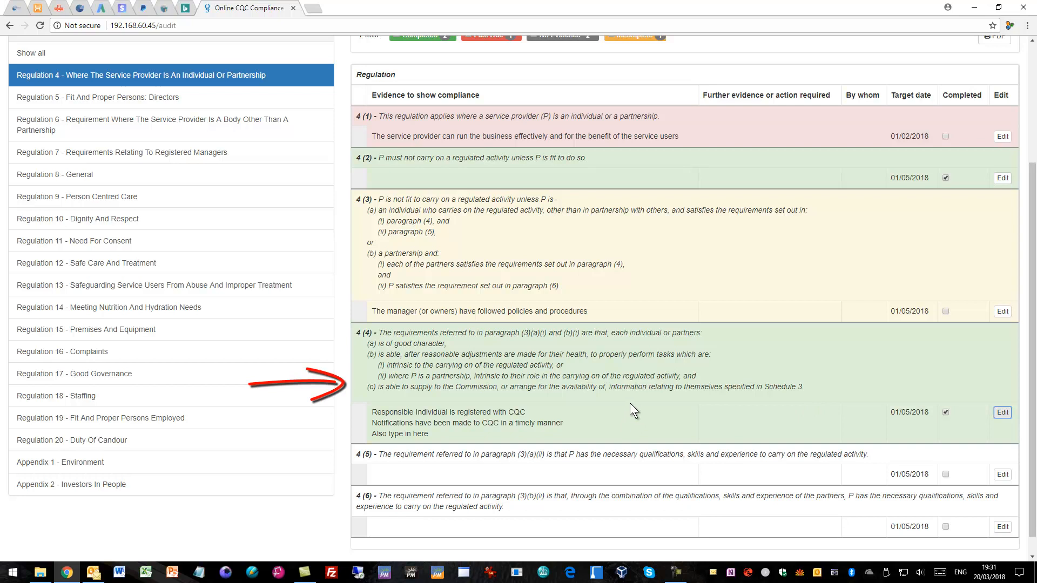
{"action": "left_click", "coordinate": [945, 311]}
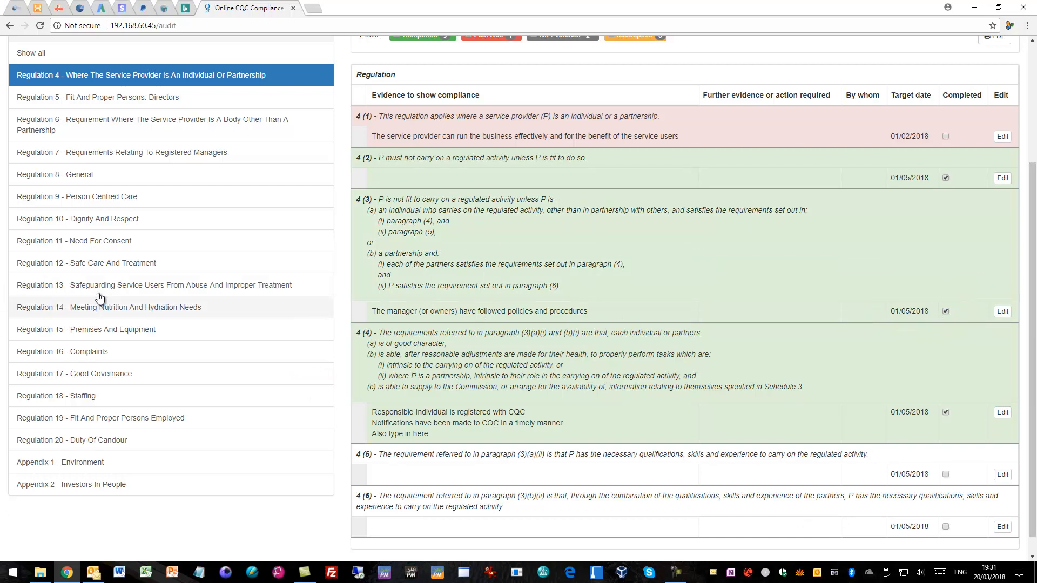
View the requirements of Regulation 15 - Premises And Equipment and Regulation 11 - Need For Consent.
{"action": "left_click", "coordinate": [81, 331]}
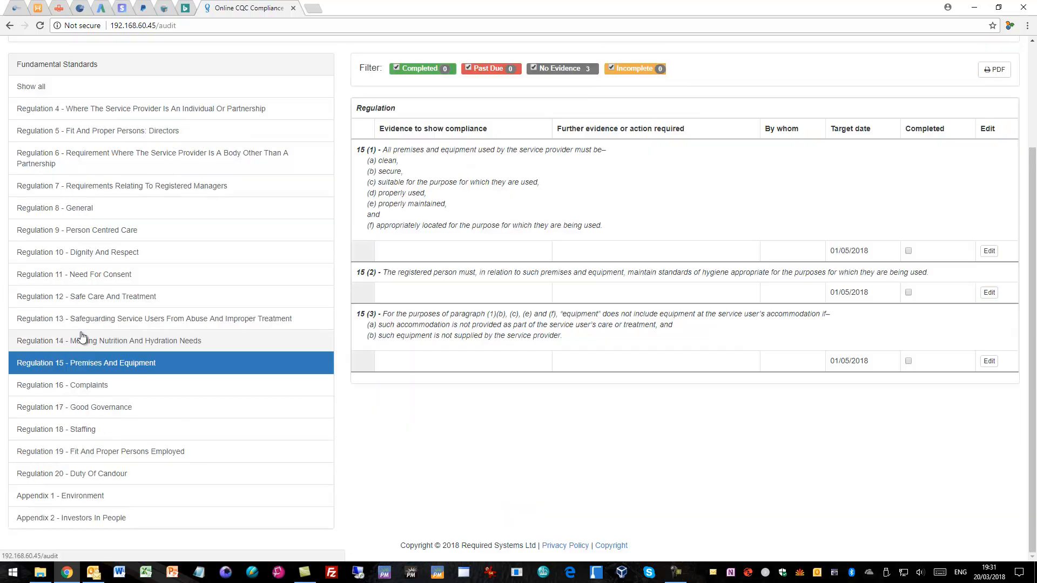
{"action": "left_click", "coordinate": [81, 279]}
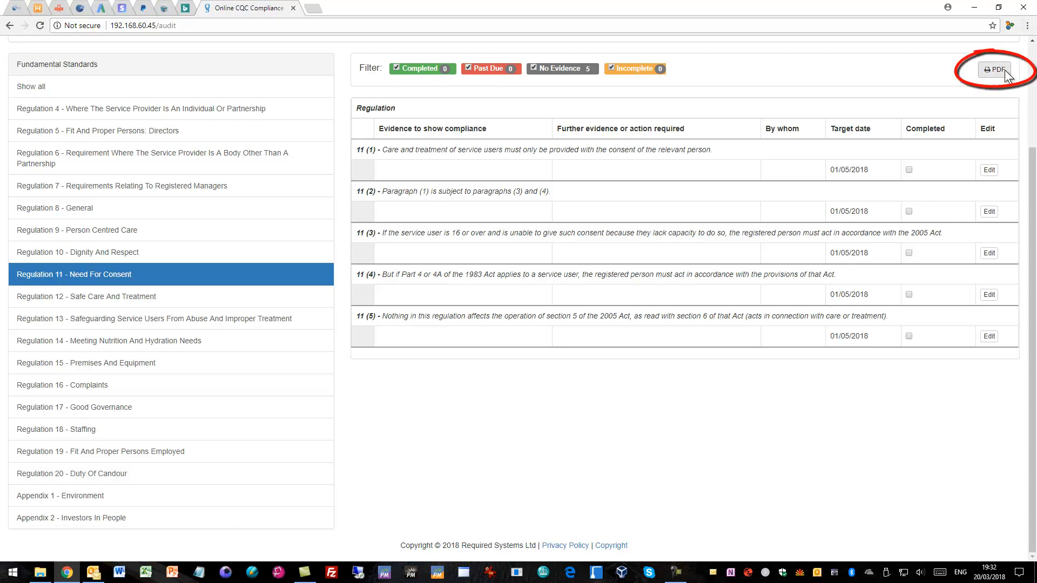
Show Regulation 4 - Where The Service Provider Is An Individual Or Partnership and export it as a PDF.
{"action": "left_click", "coordinate": [92, 108]}
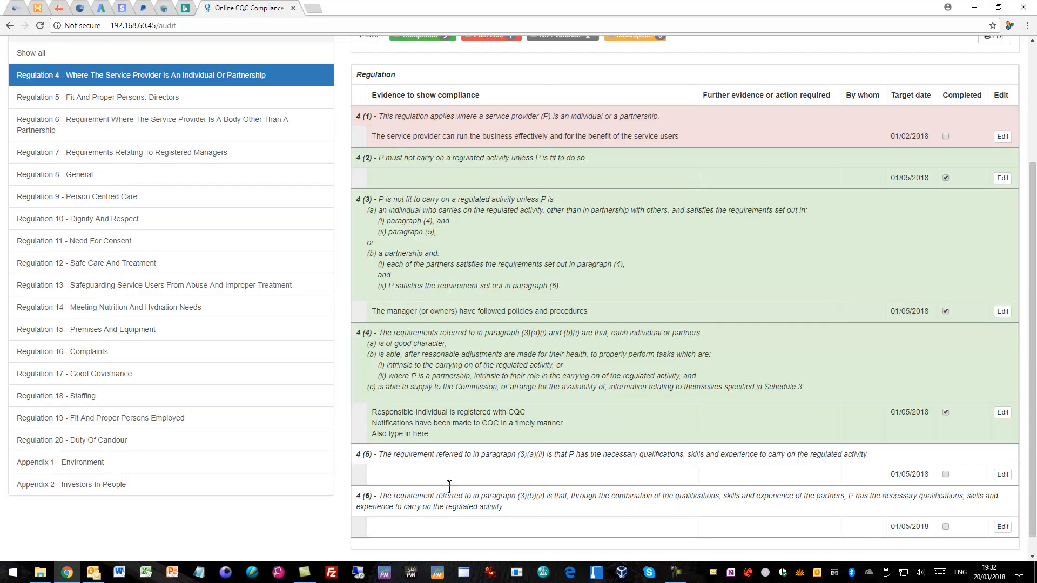
{"action": "scroll", "coordinate": [605, 220], "scroll_direction": "up", "scroll_amount": 2}
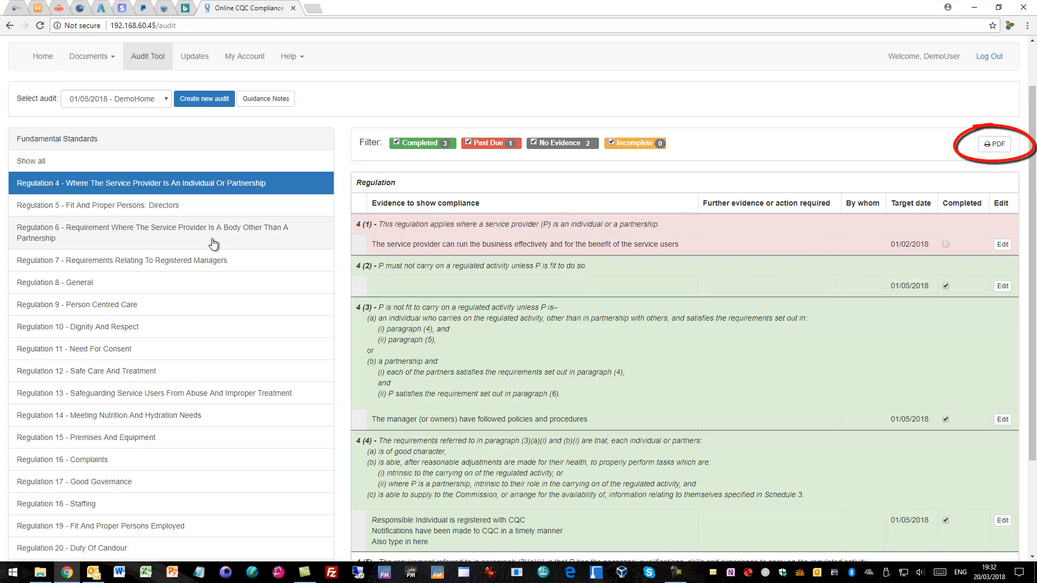
{"action": "left_click", "coordinate": [998, 149]}
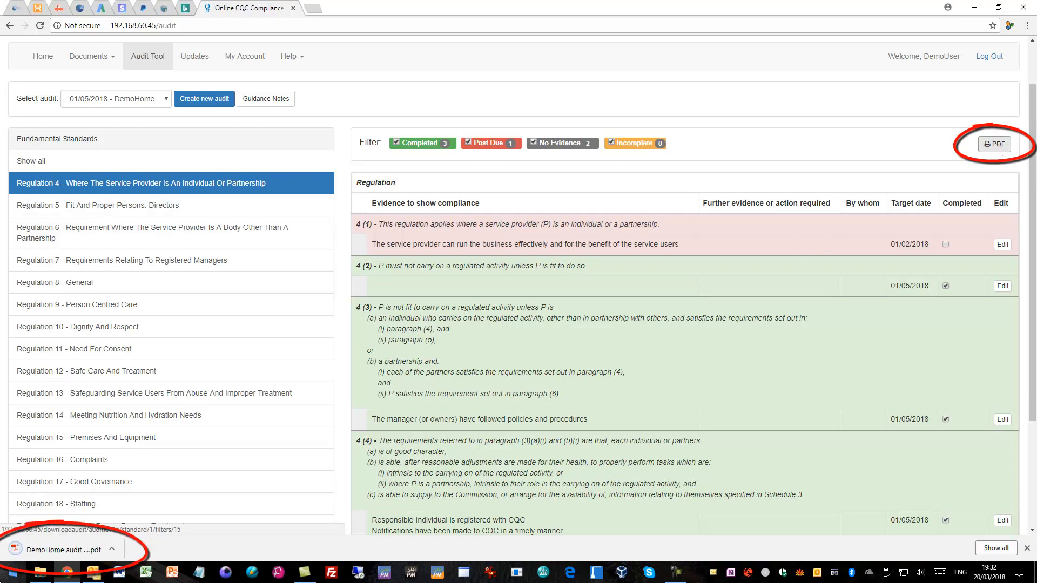
Open the downloaded DemoHome audit PDF, look through it and close it, and return to the compliance manager's home page.
{"action": "left_click", "coordinate": [56, 553]}
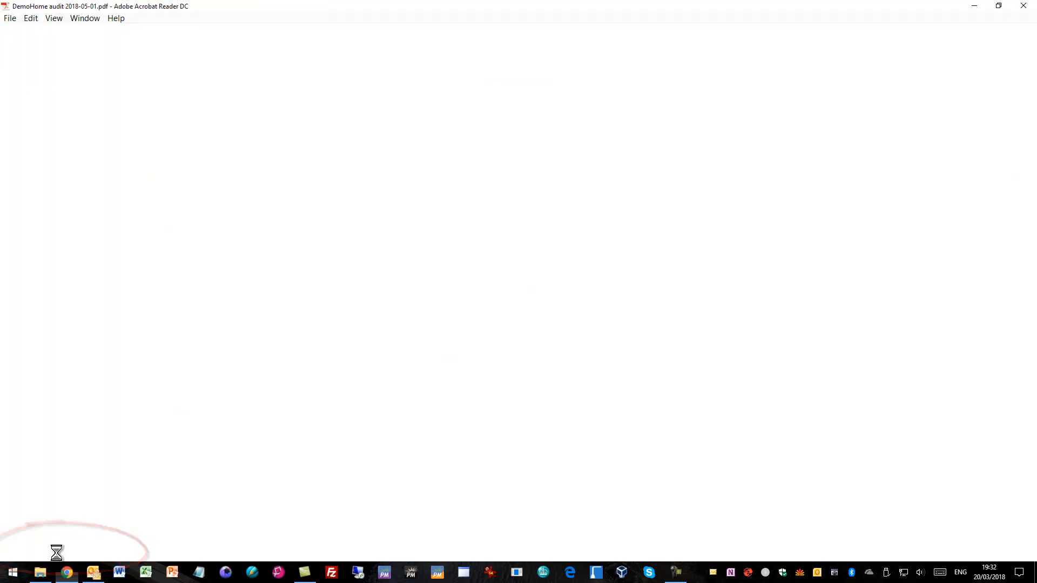
{"action": "scroll", "coordinate": [296, 239], "scroll_direction": "down", "scroll_amount": 3}
{"action": "scroll", "coordinate": [296, 239], "scroll_direction": "up", "scroll_amount": 3}
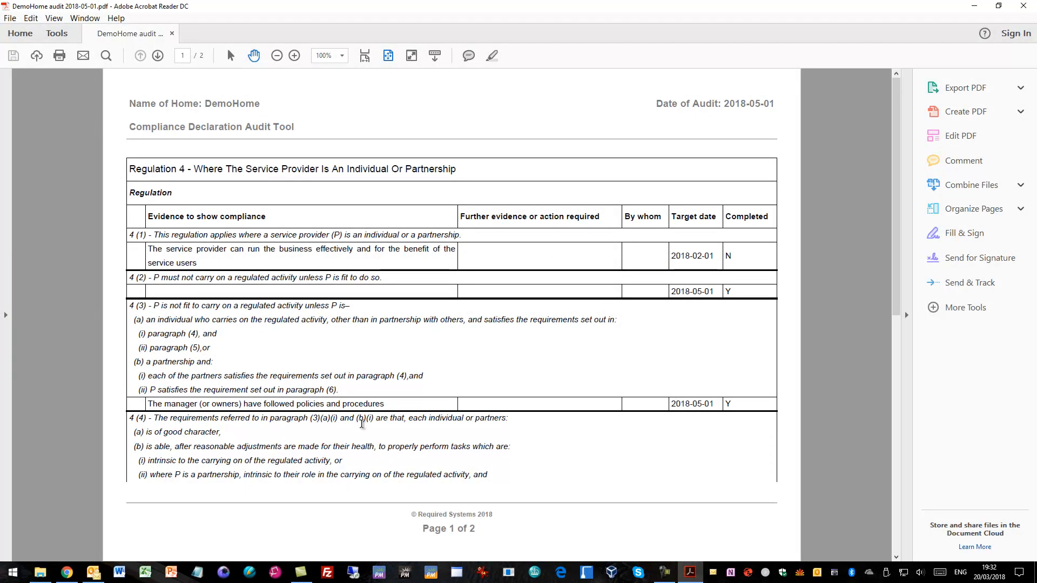
{"action": "left_click", "coordinate": [1017, 6]}
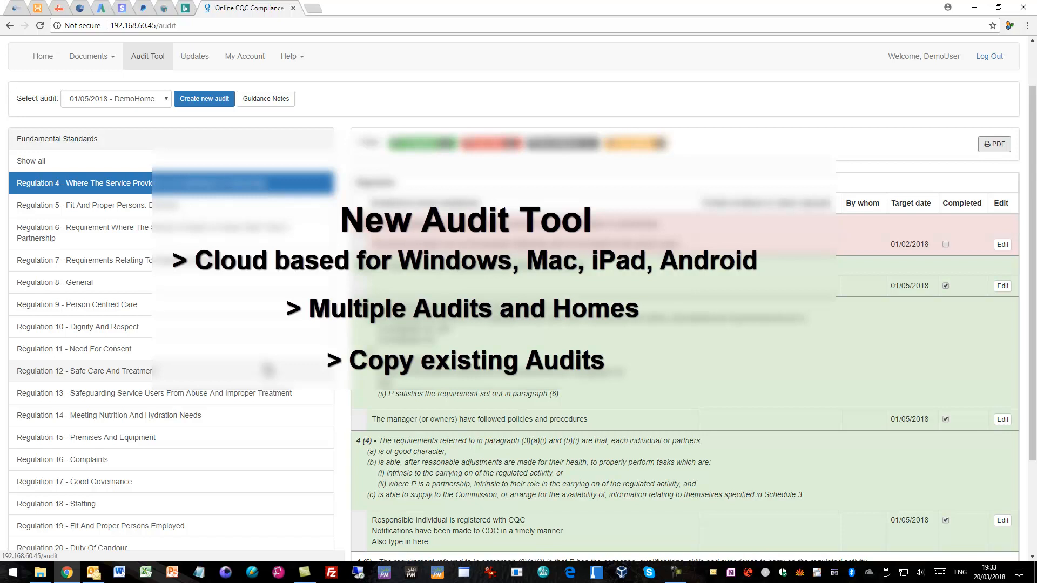
{"action": "left_click", "coordinate": [49, 57]}
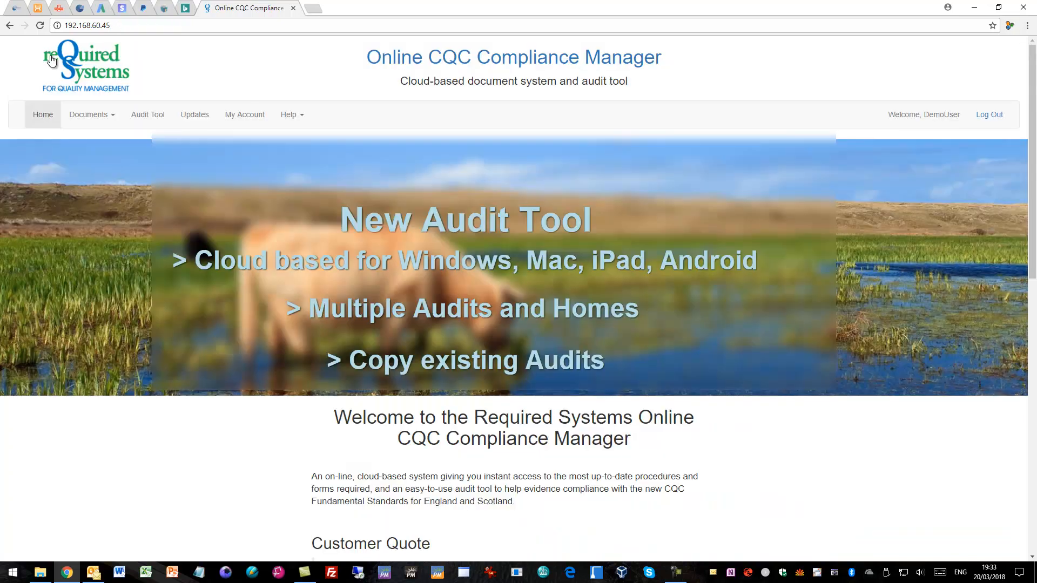